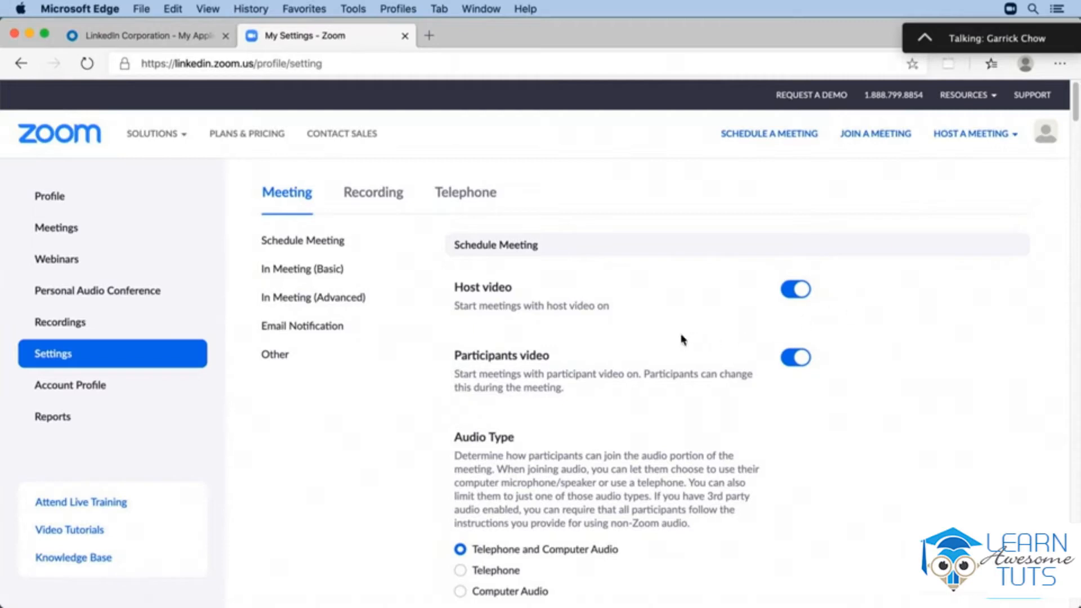
Find the Polling option in the In Meeting (Basic) settings and check its toggle.
{"action": "left_click", "coordinate": [313, 277]}
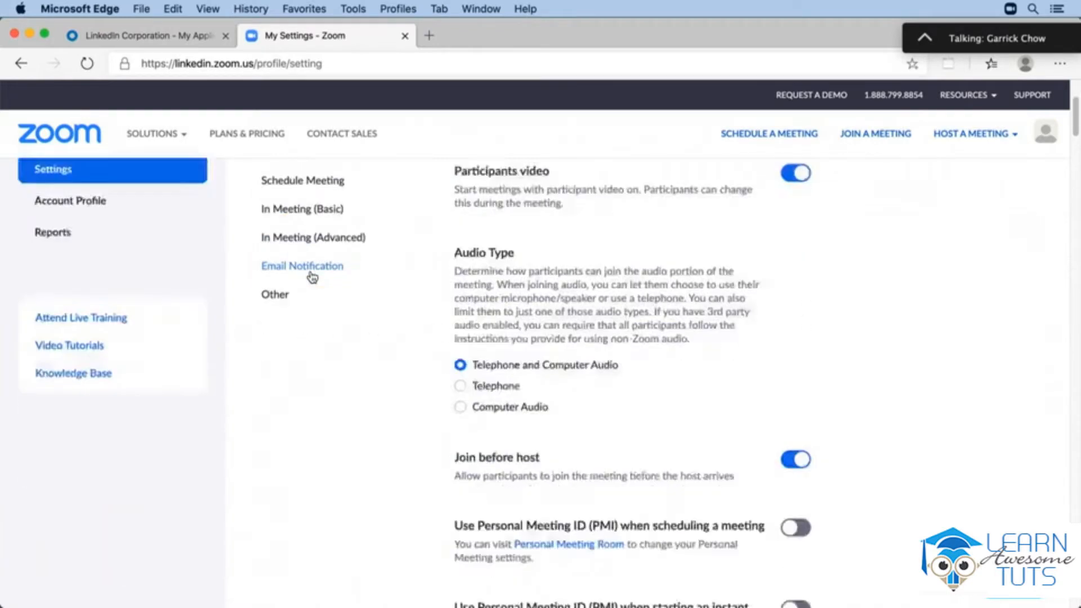
{"action": "left_click_drag", "start_coordinate": [1076, 211], "coordinate": [1076, 273]}
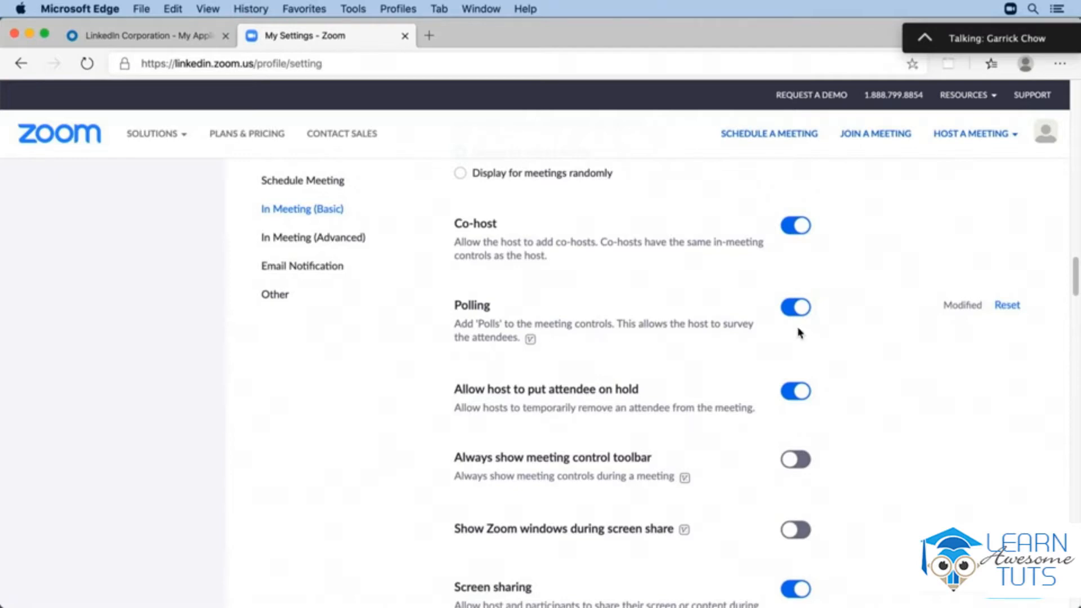
Switch back to the full Zoom meeting window and unmute the microphone.
{"action": "left_click", "coordinate": [924, 40]}
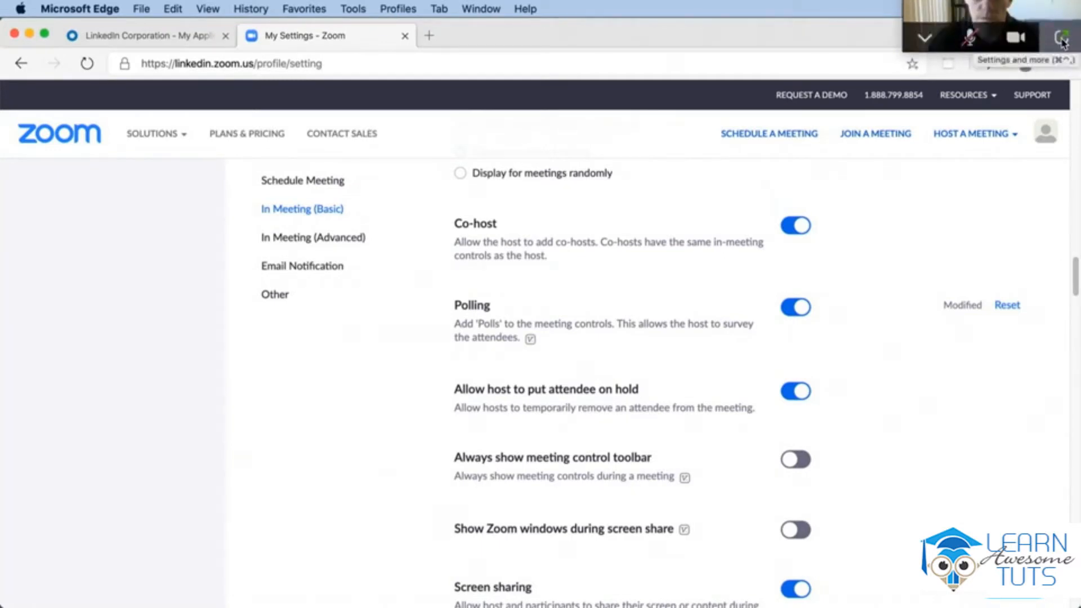
{"action": "left_click", "coordinate": [1062, 41]}
{"action": "left_click", "coordinate": [23, 585]}
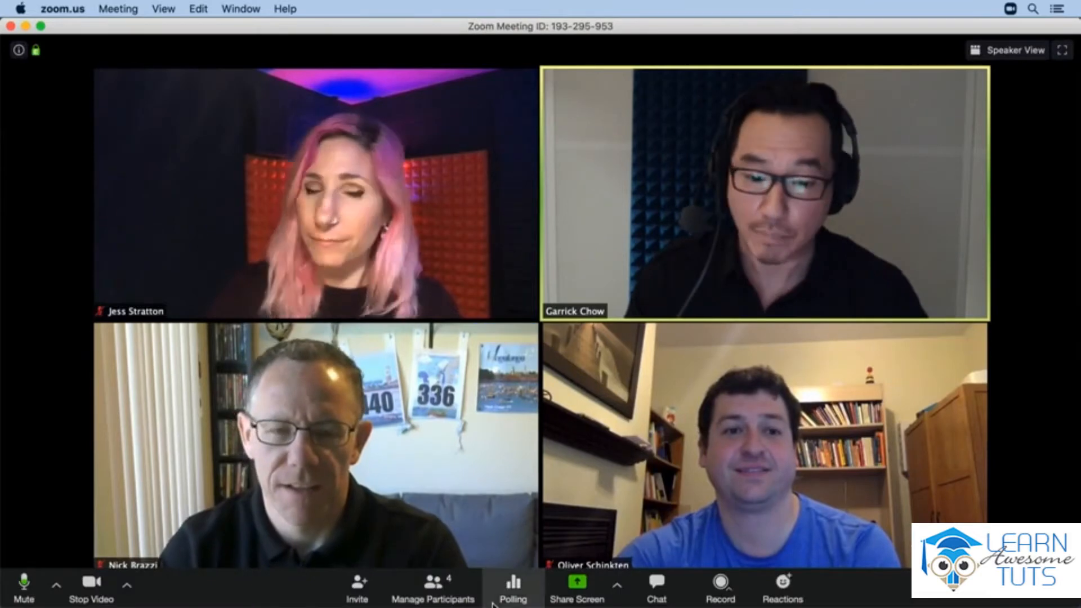
Start adding a poll question from the meeting and title the poll "Offsite Retreat".
{"action": "left_click", "coordinate": [513, 588]}
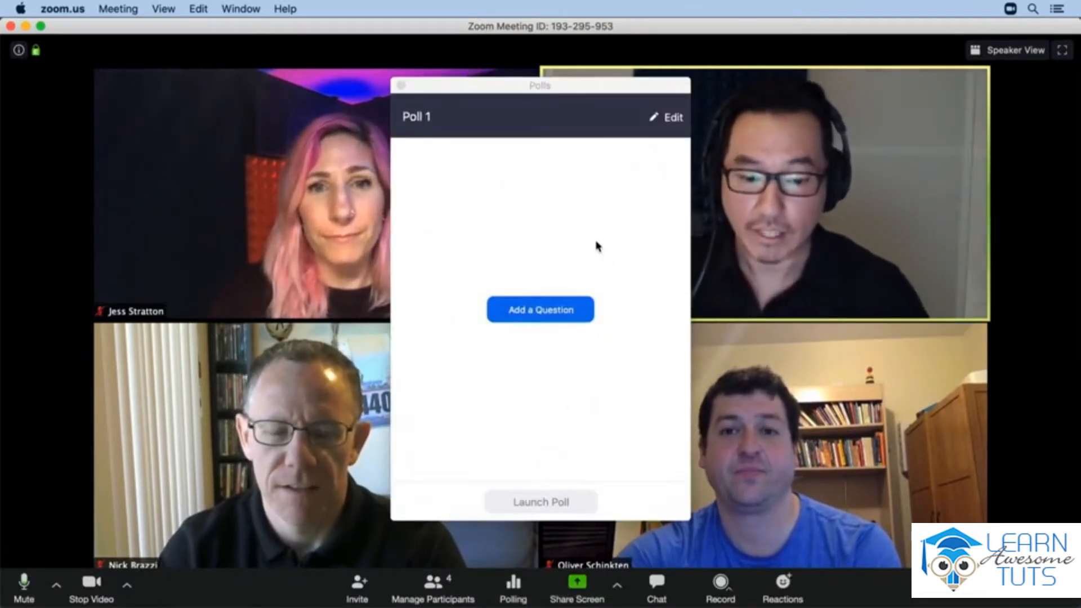
{"action": "left_click", "coordinate": [532, 313]}
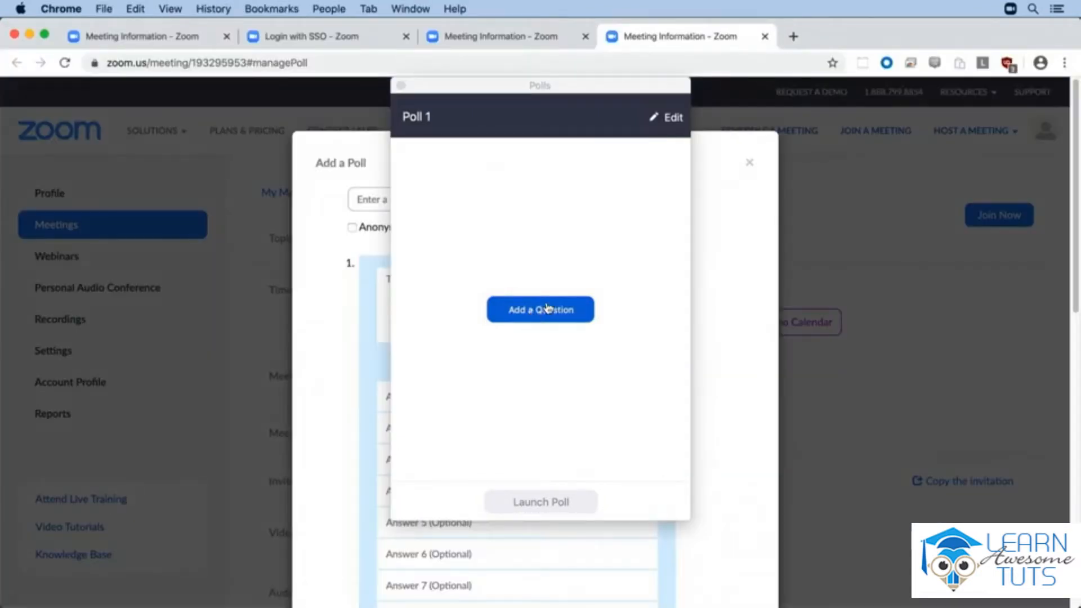
{"action": "left_click_drag", "start_coordinate": [454, 87], "coordinate": [866, 133]}
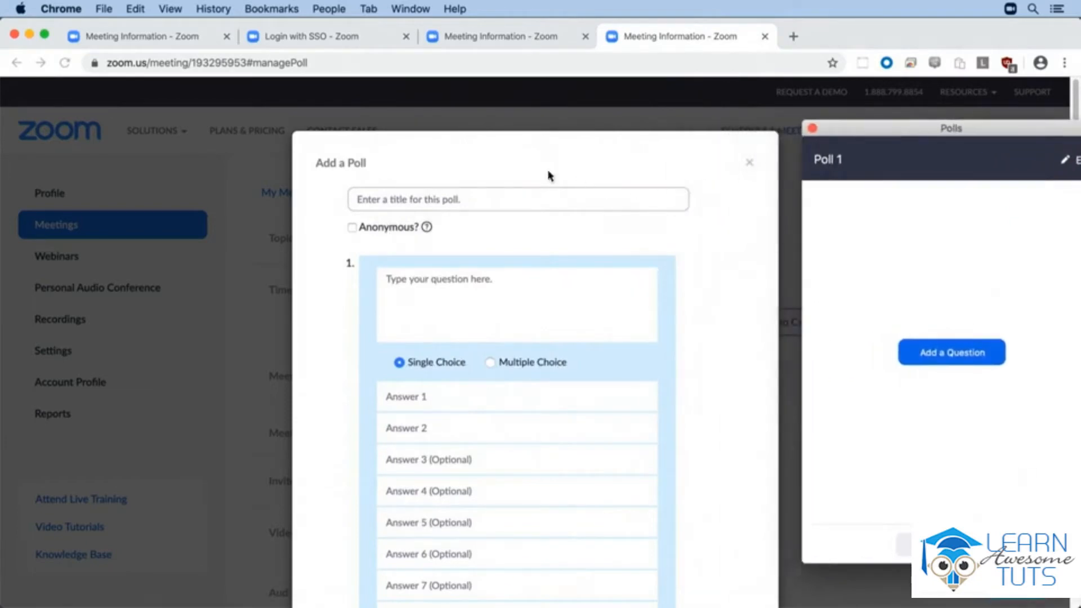
{"action": "left_click", "coordinate": [512, 199]}
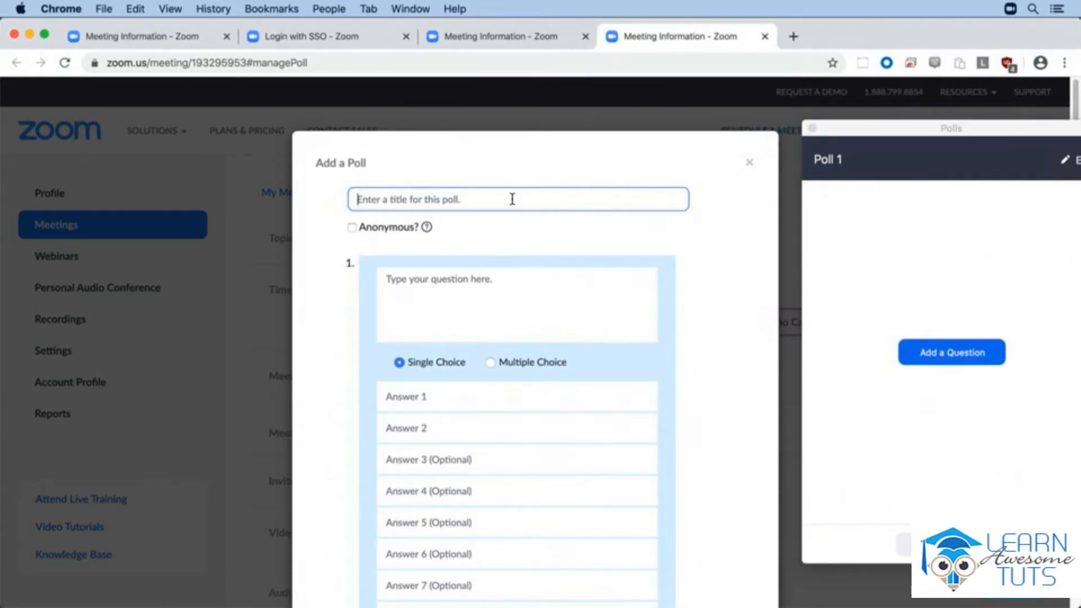
{"action": "type", "text": "Offsite Retreat"}
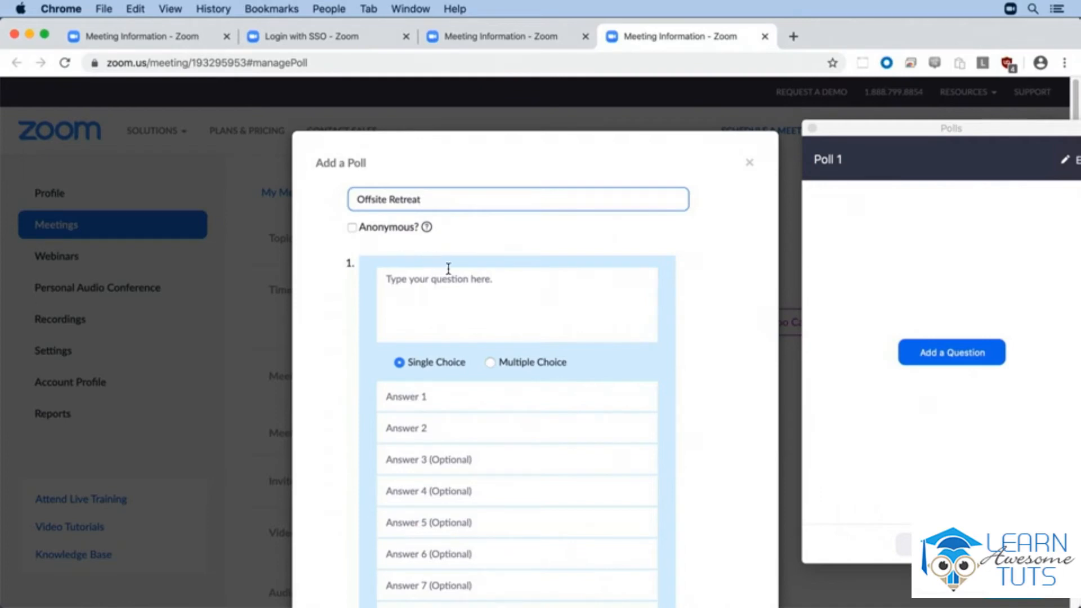
Enter the question "Do you prefer an in-person or virtual meeting?" with the answers In-person and Virtual.
{"action": "left_click", "coordinate": [435, 291]}
{"action": "type", "text": "Do you prefer an in-person or virtual meeting?"}
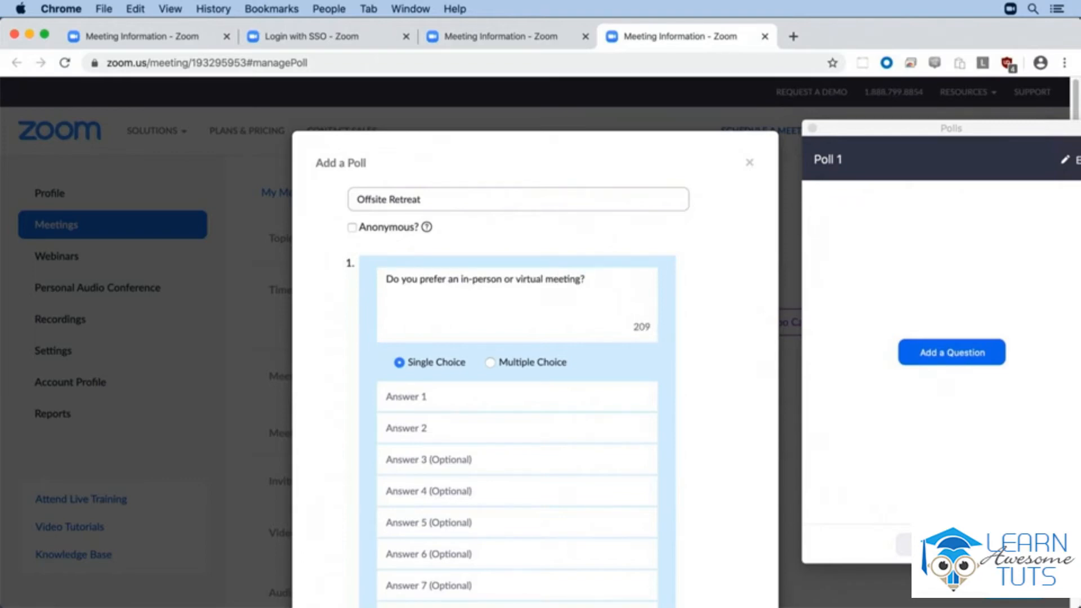
{"action": "left_click", "coordinate": [462, 385]}
{"action": "type", "text": "In-person"}
{"action": "key", "text": "Tab"}
{"action": "type", "text": "Vit"}
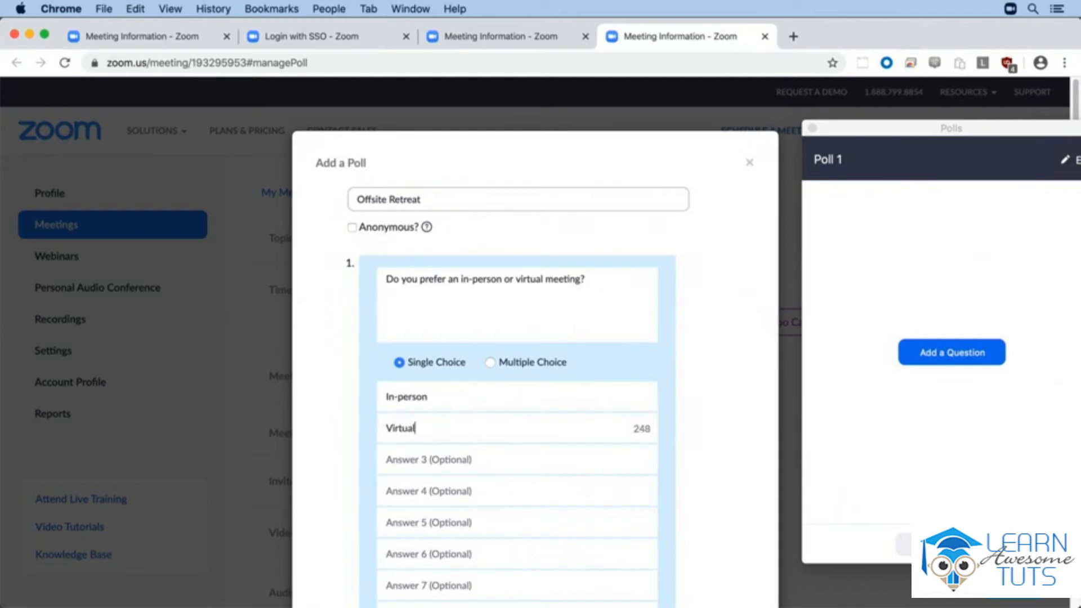
Add a second question, "Which cities do you prefer for an on-site meeting?", and make it multiple choice.
{"action": "scroll", "coordinate": [746, 356], "scroll_direction": "down", "scroll_amount": 1}
{"action": "scroll", "coordinate": [746, 356], "scroll_direction": "down", "scroll_amount": 10}
{"action": "scroll", "coordinate": [746, 356], "scroll_direction": "up", "scroll_amount": 3}
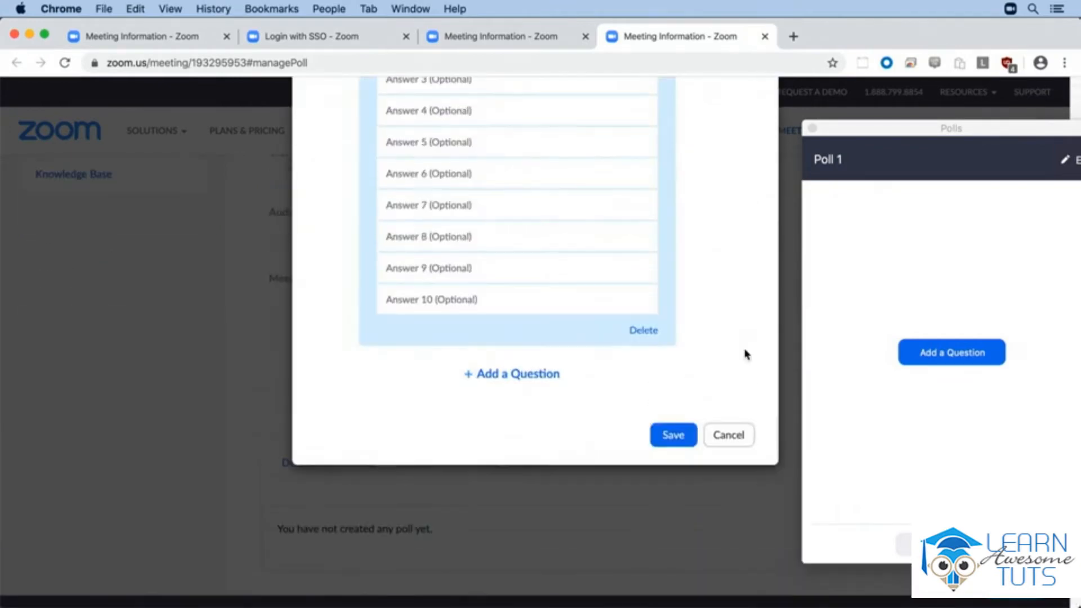
{"action": "left_click", "coordinate": [529, 380]}
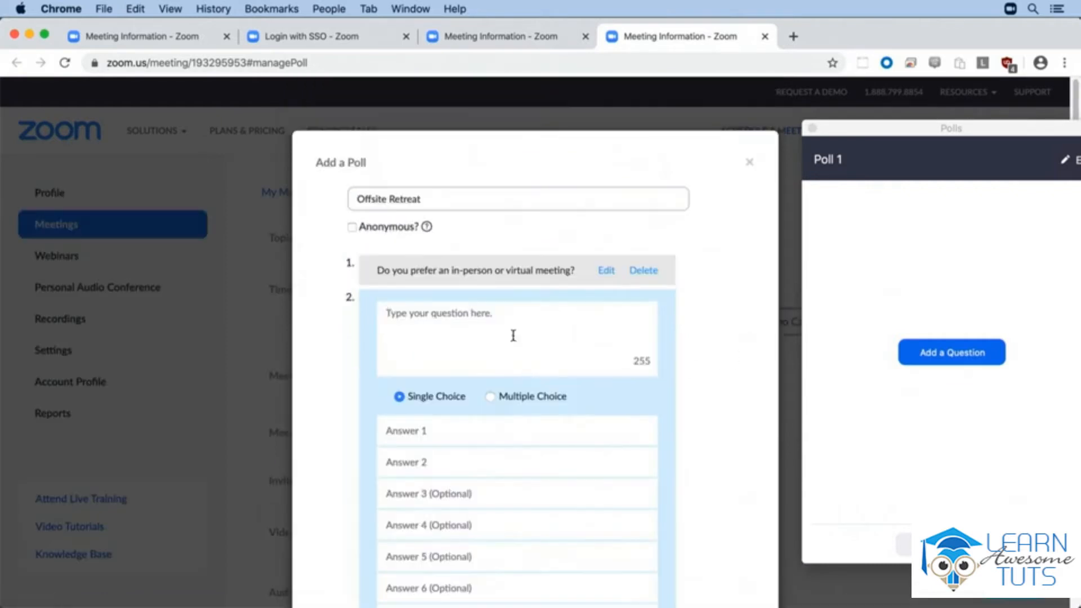
{"action": "type", "text": "Which cit"}
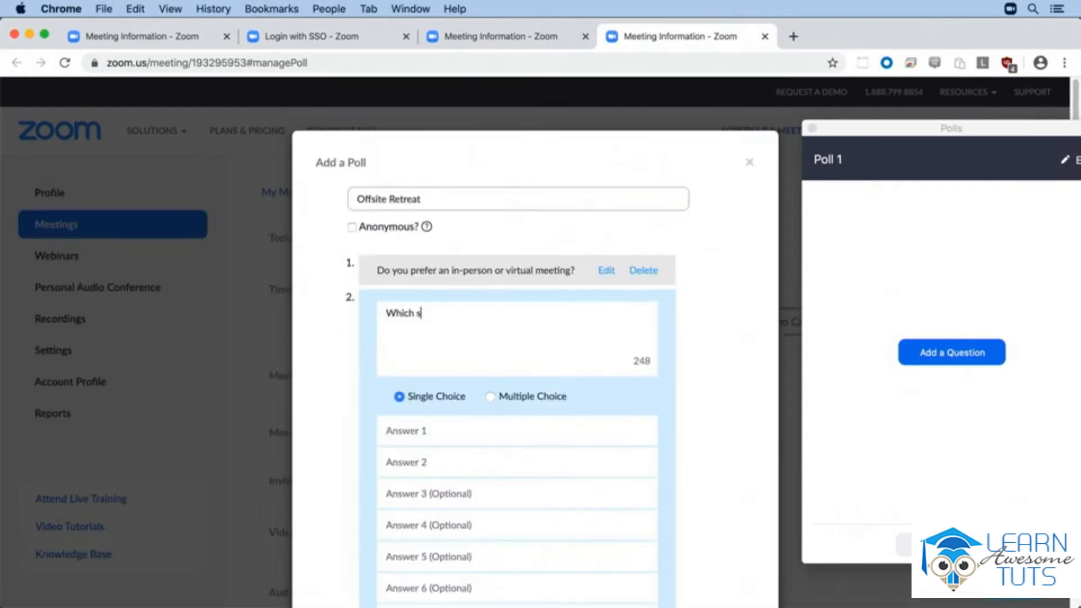
{"action": "type", "text": "ies do you prefer for an on-site meeting?"}
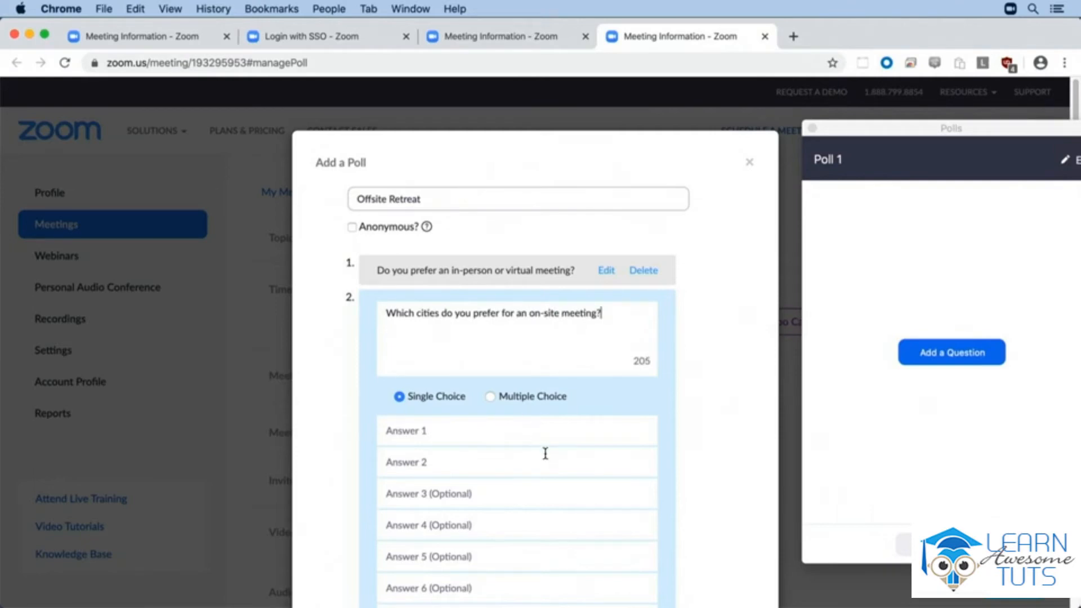
{"action": "left_click", "coordinate": [491, 397]}
Enter New York, San Francisco, New Orleans and Topeka as the second question's answers and save the poll.
{"action": "left_click", "coordinate": [473, 431]}
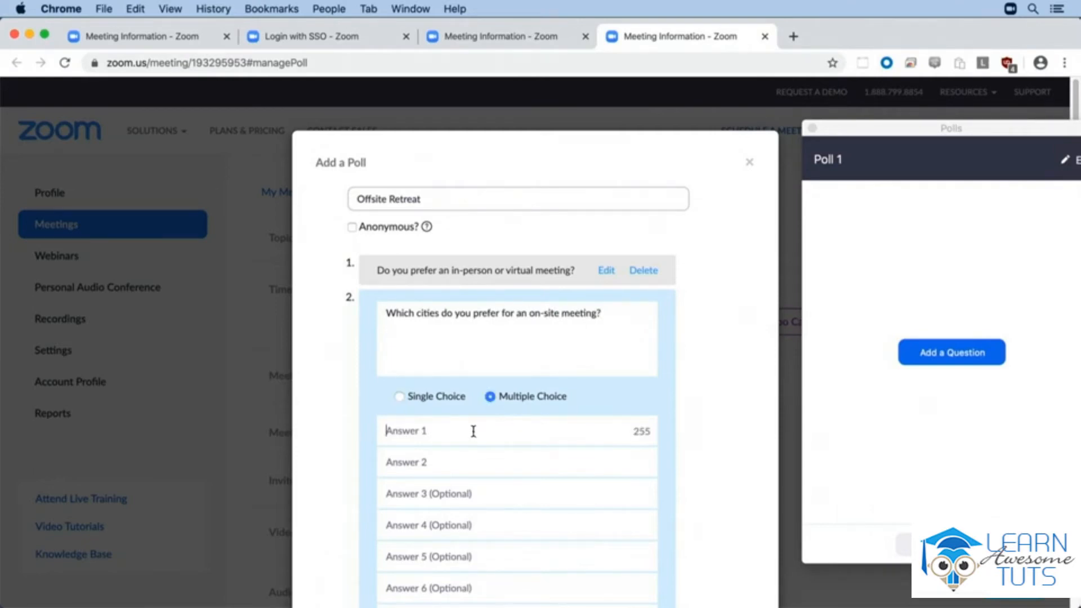
{"action": "type", "text": "New York"}
{"action": "key", "text": "Tab"}
{"action": "type", "text": "San Francisco"}
{"action": "key", "text": "Tab"}
{"action": "type", "text": "New Orleans"}
{"action": "key", "text": "Tab"}
{"action": "type", "text": "Topeka"}
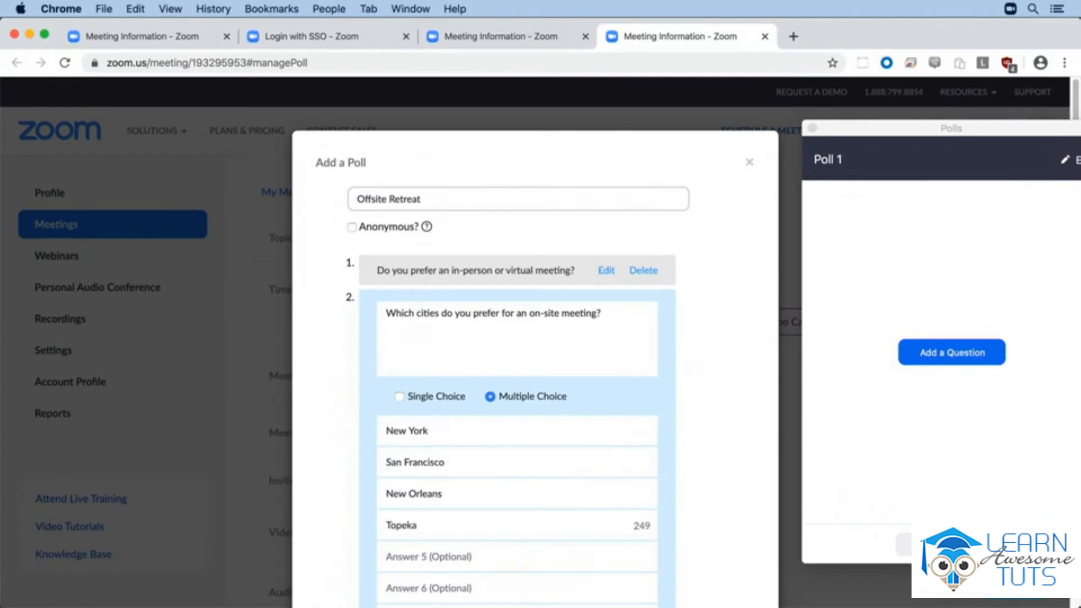
{"action": "scroll", "coordinate": [726, 272], "scroll_direction": "down", "scroll_amount": 5}
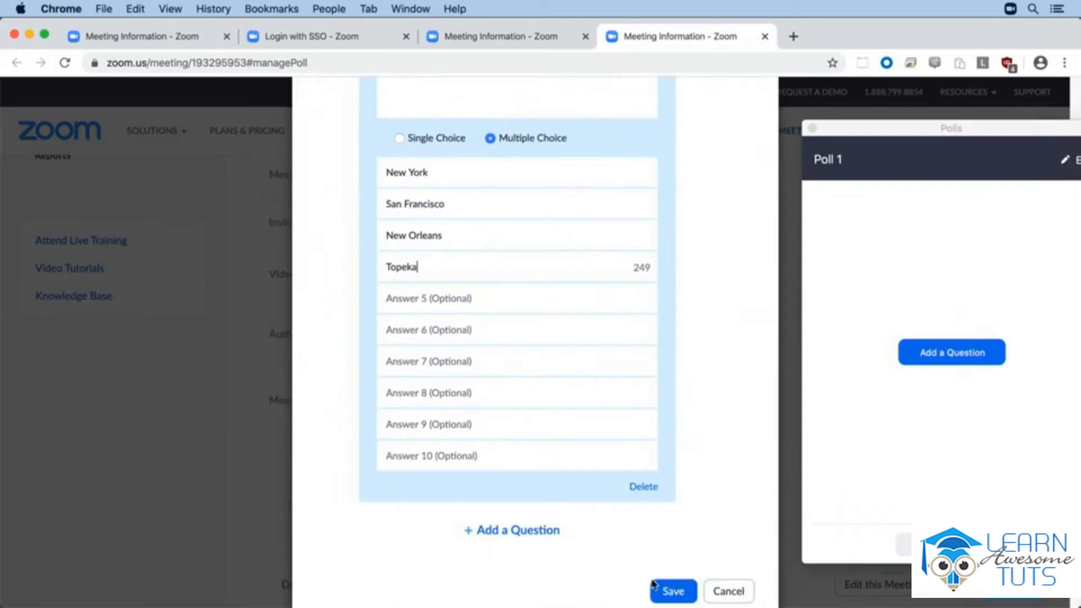
{"action": "left_click", "coordinate": [672, 589]}
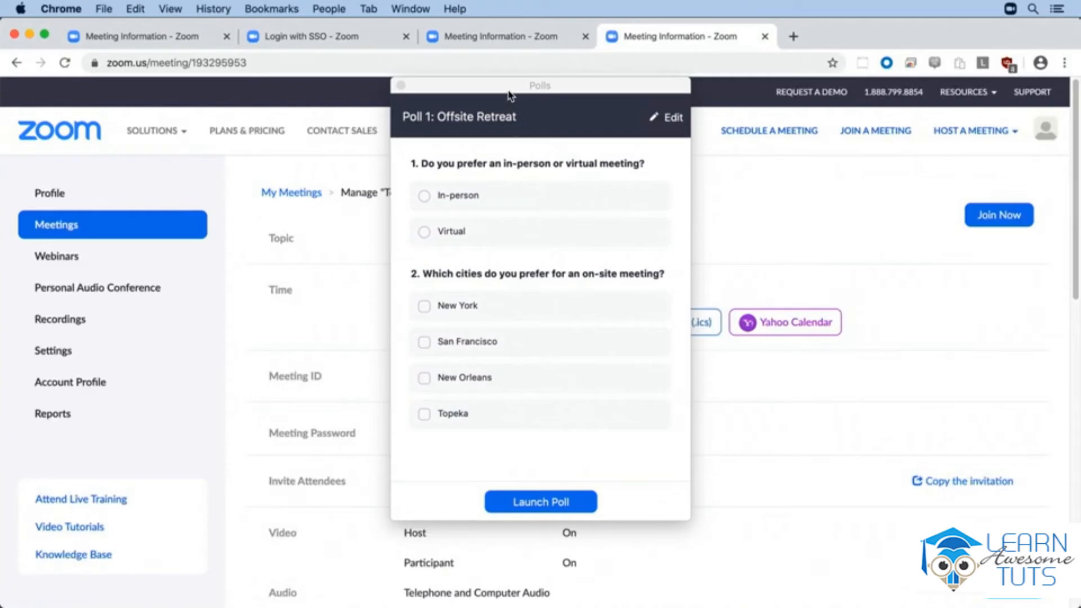
Return to the Zoom meeting window and launch the Offsite Retreat poll.
{"action": "left_click", "coordinate": [608, 94]}
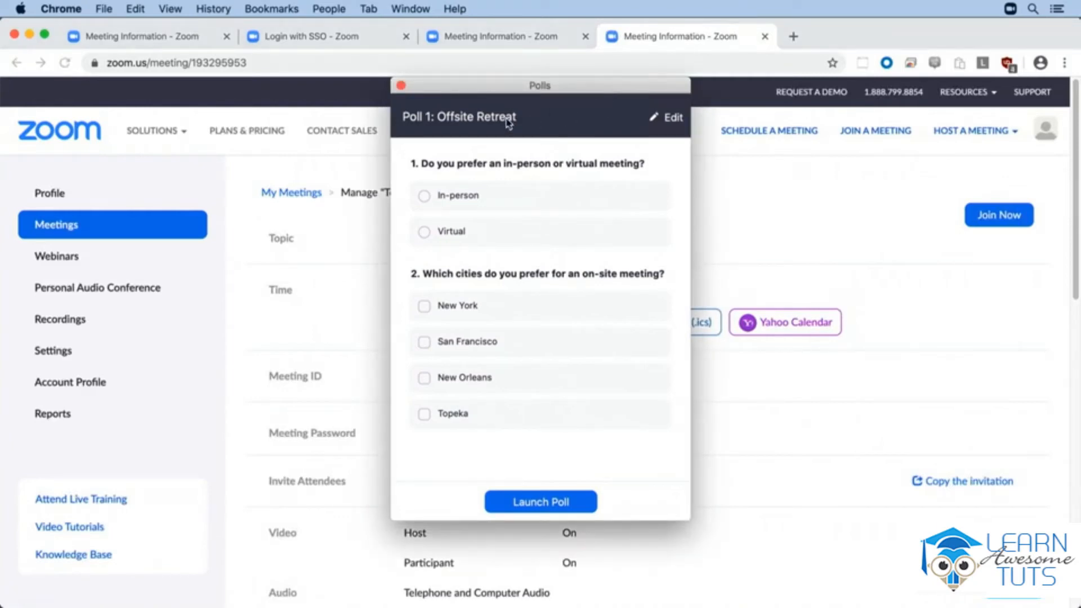
{"action": "left_click_drag", "start_coordinate": [506, 89], "coordinate": [568, 114]}
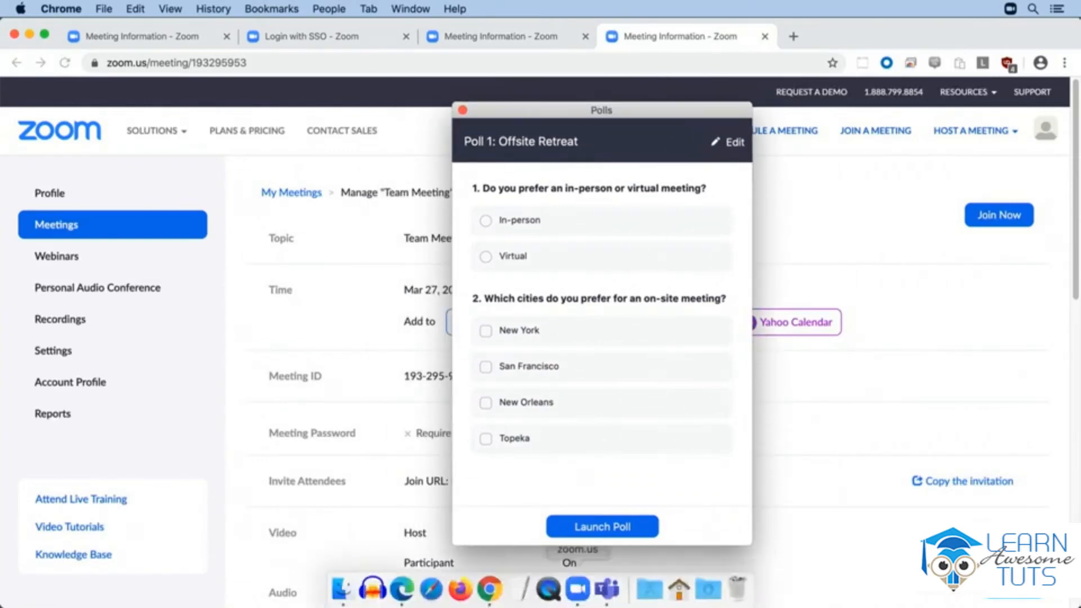
{"action": "left_click", "coordinate": [575, 587]}
{"action": "left_click_drag", "start_coordinate": [560, 110], "coordinate": [753, 52]}
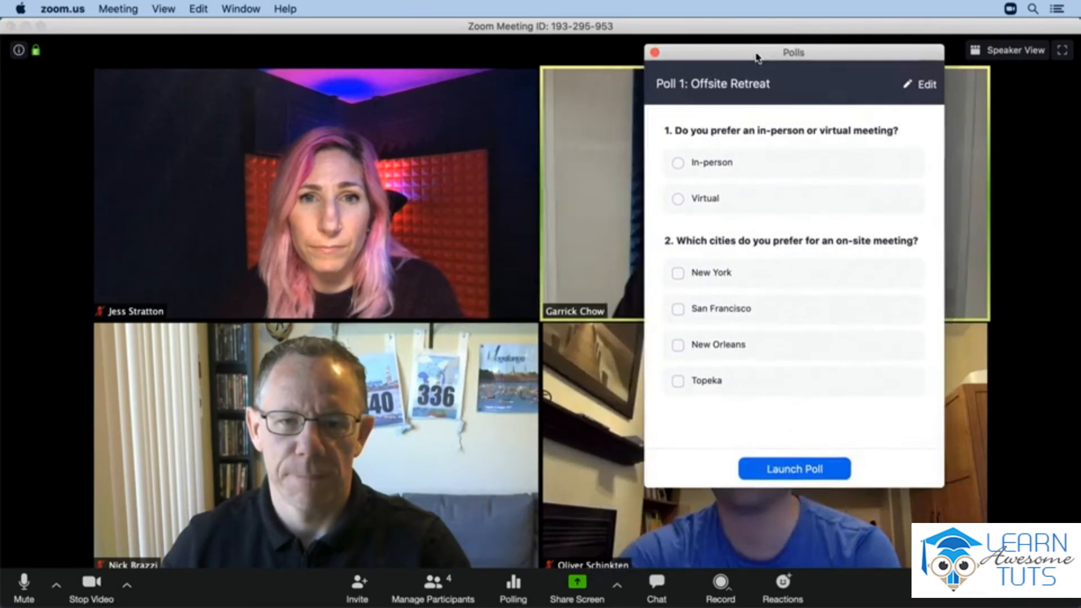
{"action": "left_click", "coordinate": [802, 469]}
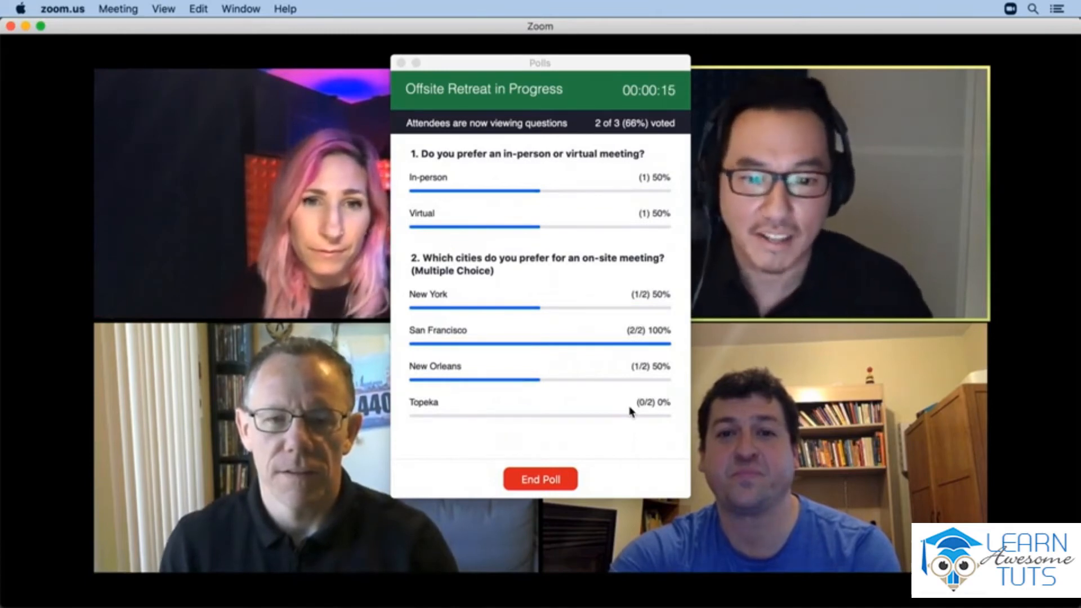
End the Offsite Retreat poll and share its results with the attendees.
{"action": "left_click", "coordinate": [540, 480]}
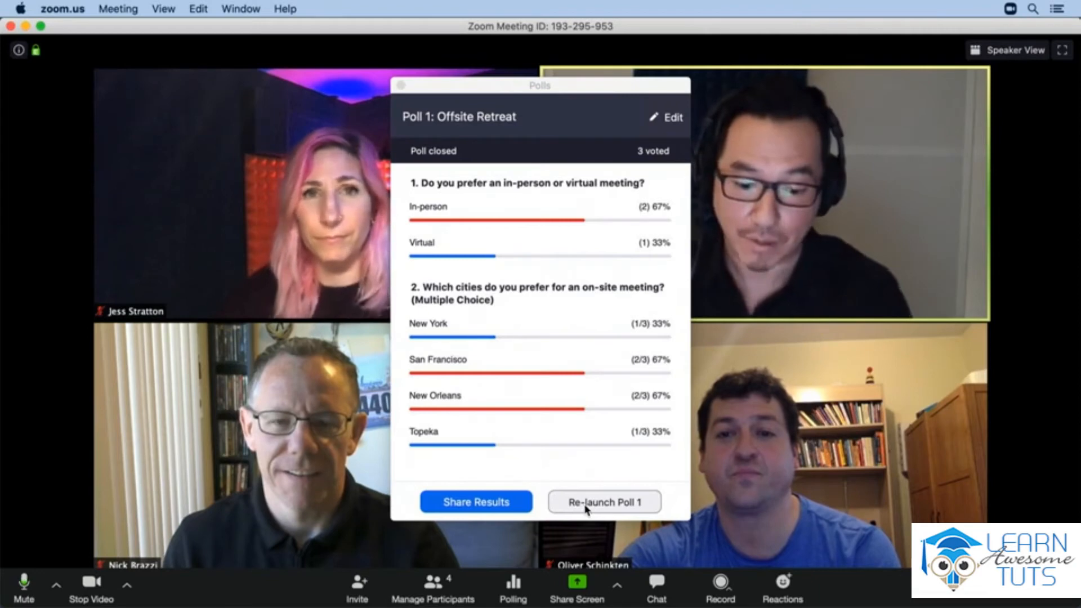
{"action": "left_click", "coordinate": [509, 503]}
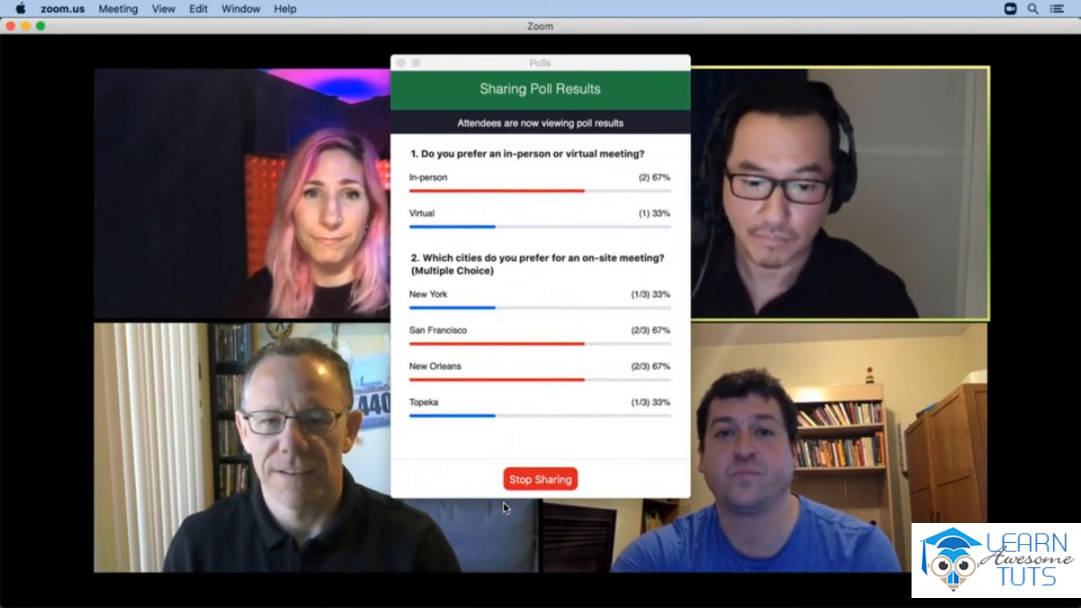
Stop sharing the poll results and close the Polls window.
{"action": "left_click", "coordinate": [563, 484]}
{"action": "left_click_drag", "start_coordinate": [404, 86], "coordinate": [467, 87]}
{"action": "left_click", "coordinate": [466, 86]}
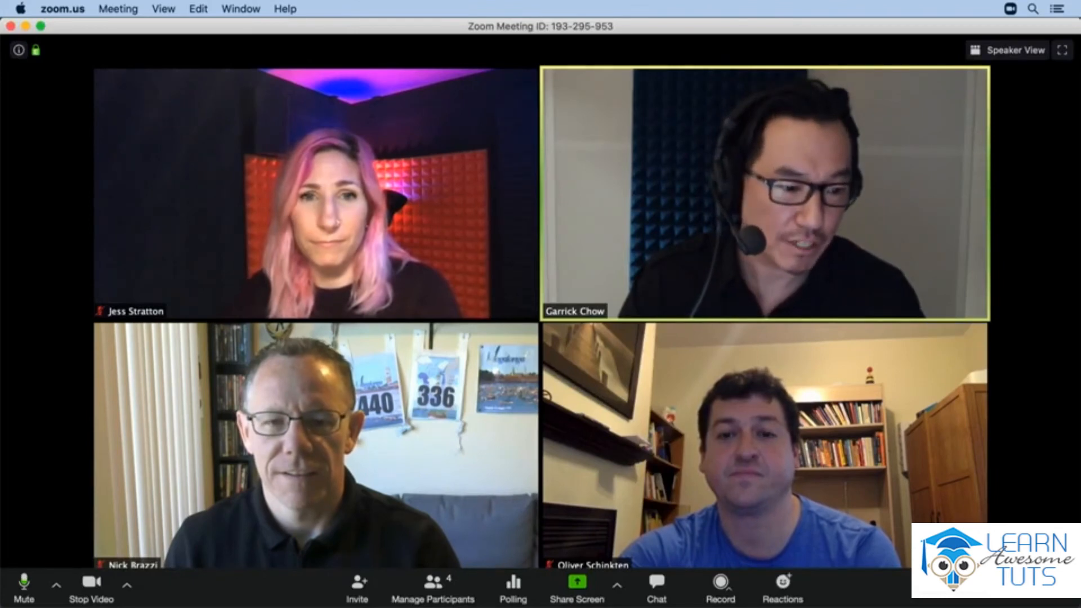
End the current Zoom meeting.
{"action": "left_click", "coordinate": [1036, 599]}
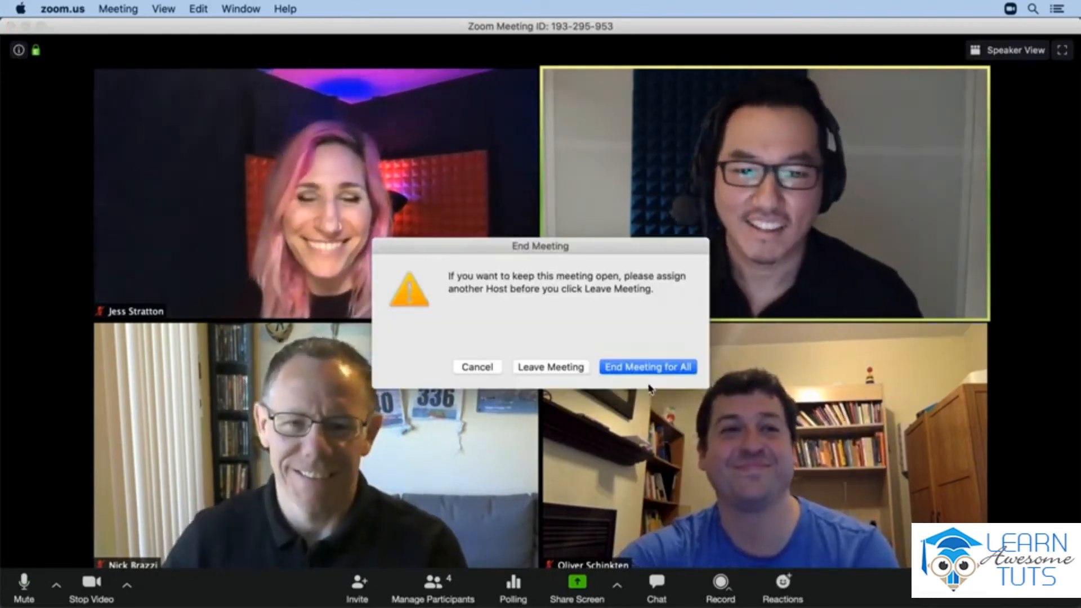
{"action": "left_click", "coordinate": [580, 370]}
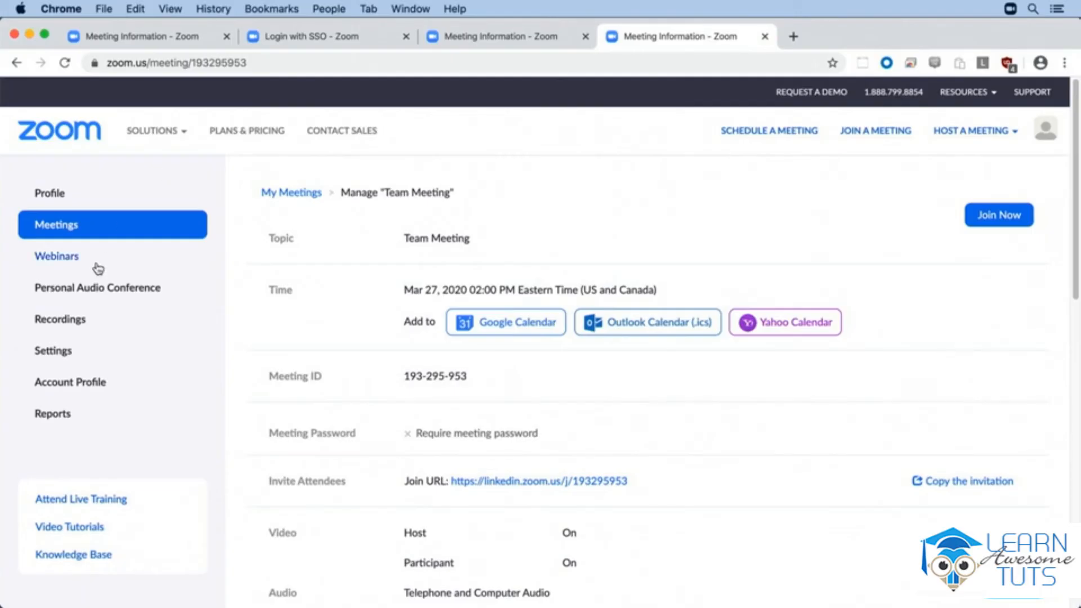
Open the meeting usage reports on the Zoom website and search for poll reports from 03/26/2020 to 03/27/2020.
{"action": "left_click", "coordinate": [70, 415]}
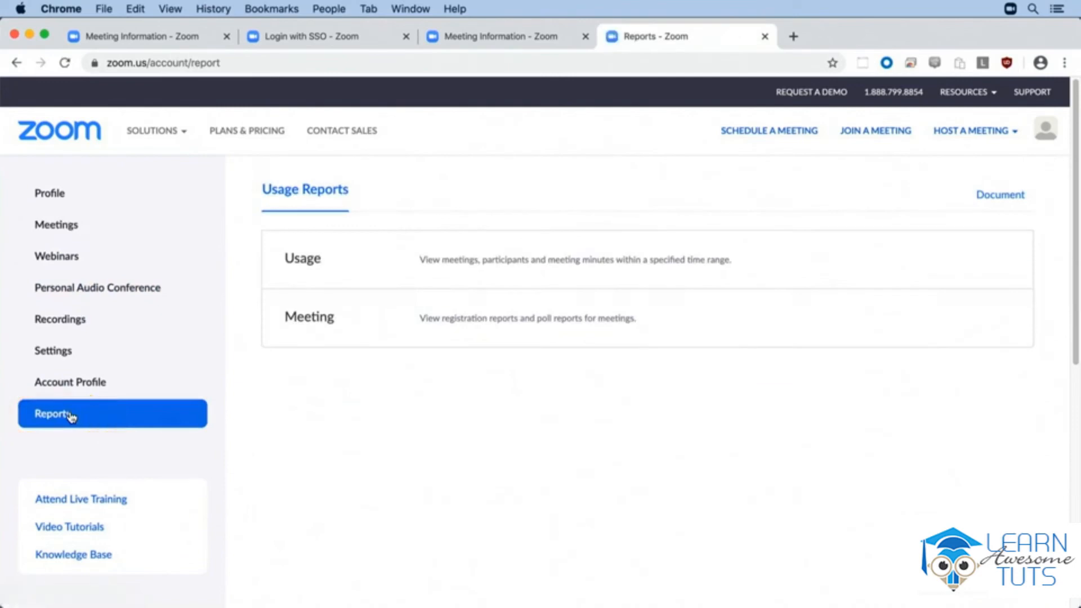
{"action": "left_click", "coordinate": [368, 315]}
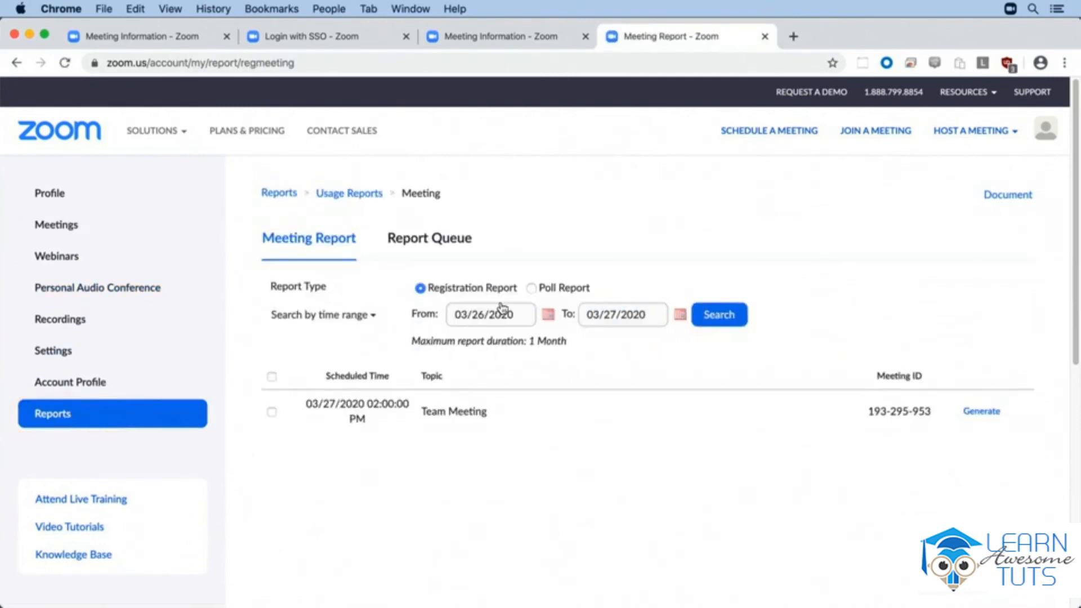
{"action": "left_click", "coordinate": [532, 288]}
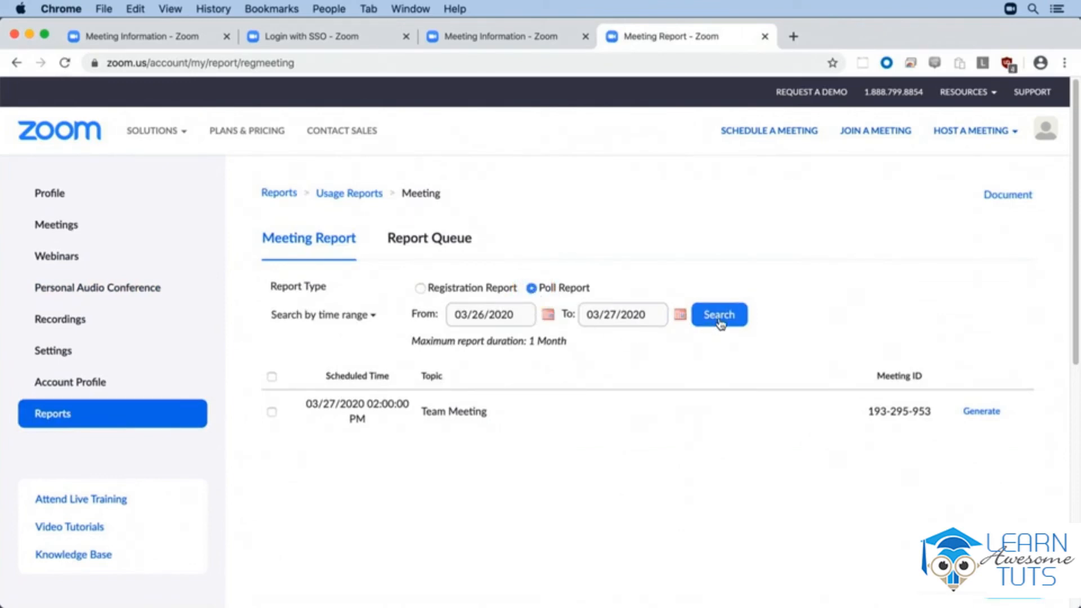
{"action": "left_click", "coordinate": [720, 315]}
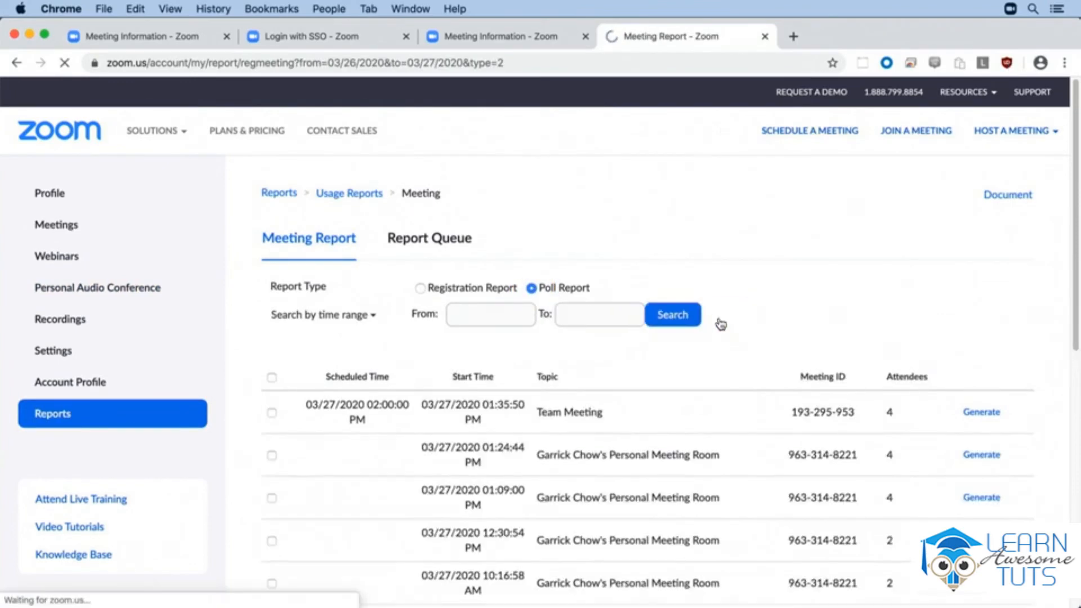
Generate the poll report for the Team Meeting session.
{"action": "scroll", "coordinate": [850, 358], "scroll_direction": "down", "scroll_amount": 1}
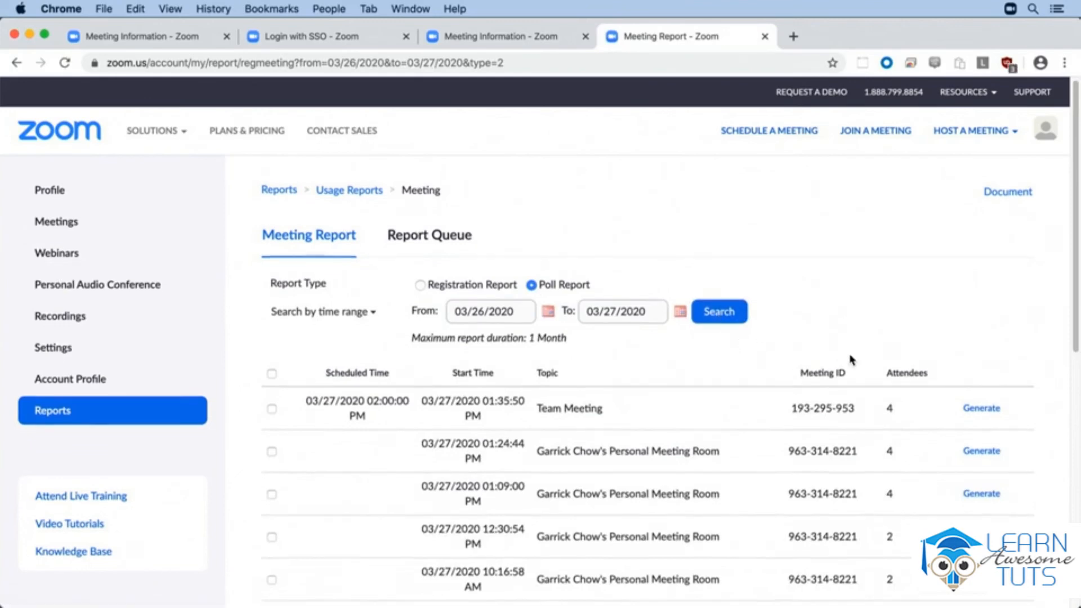
{"action": "scroll", "coordinate": [850, 358], "scroll_direction": "down", "scroll_amount": 3}
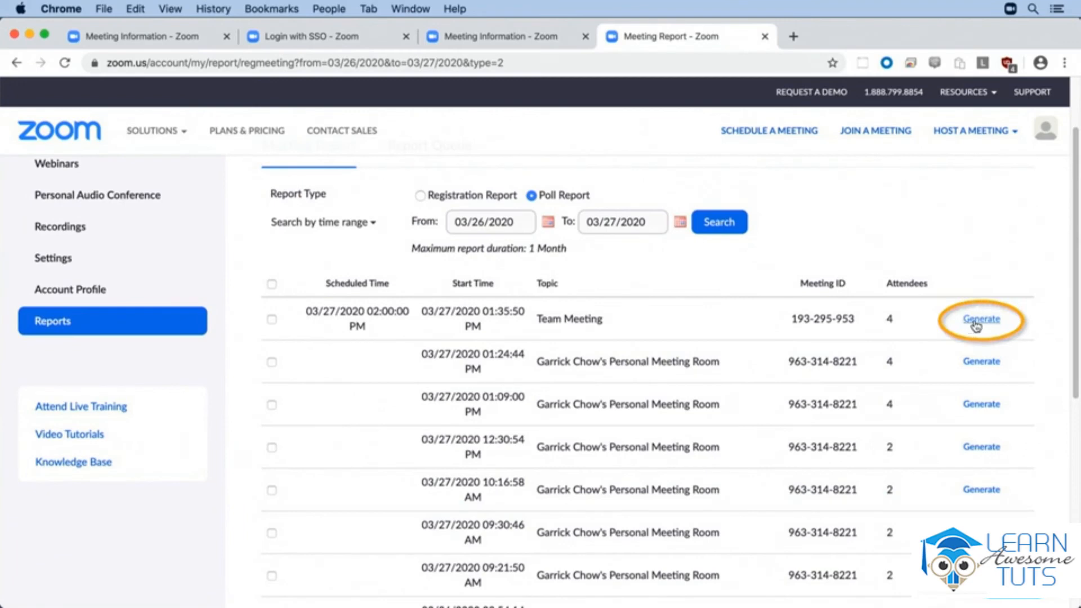
{"action": "left_click", "coordinate": [980, 320]}
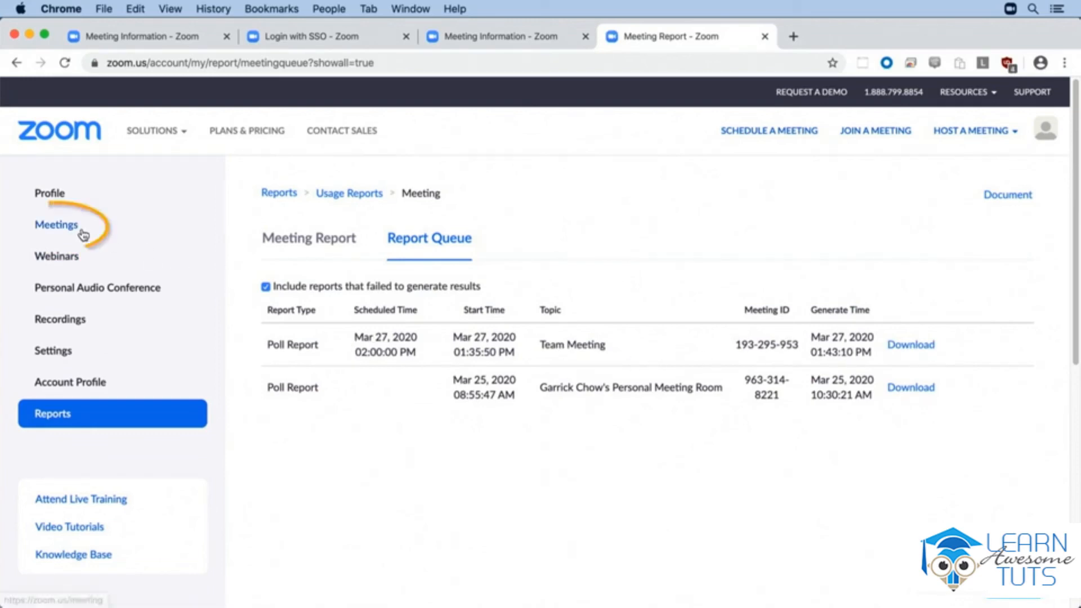
Schedule a new meeting with the default topic, time and options, and save it.
{"action": "left_click", "coordinate": [56, 226]}
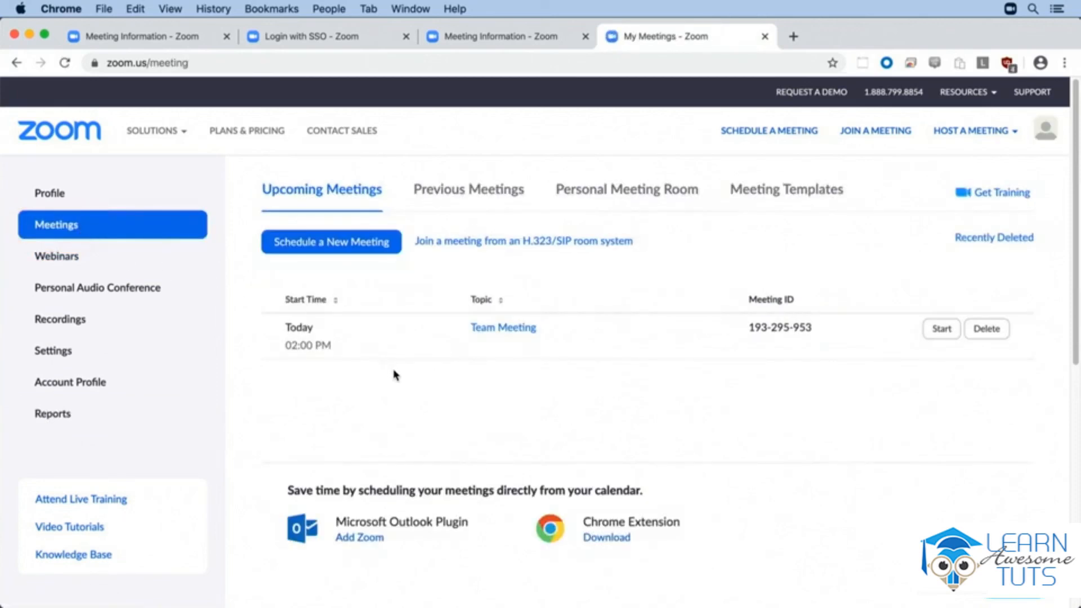
{"action": "left_click", "coordinate": [331, 249]}
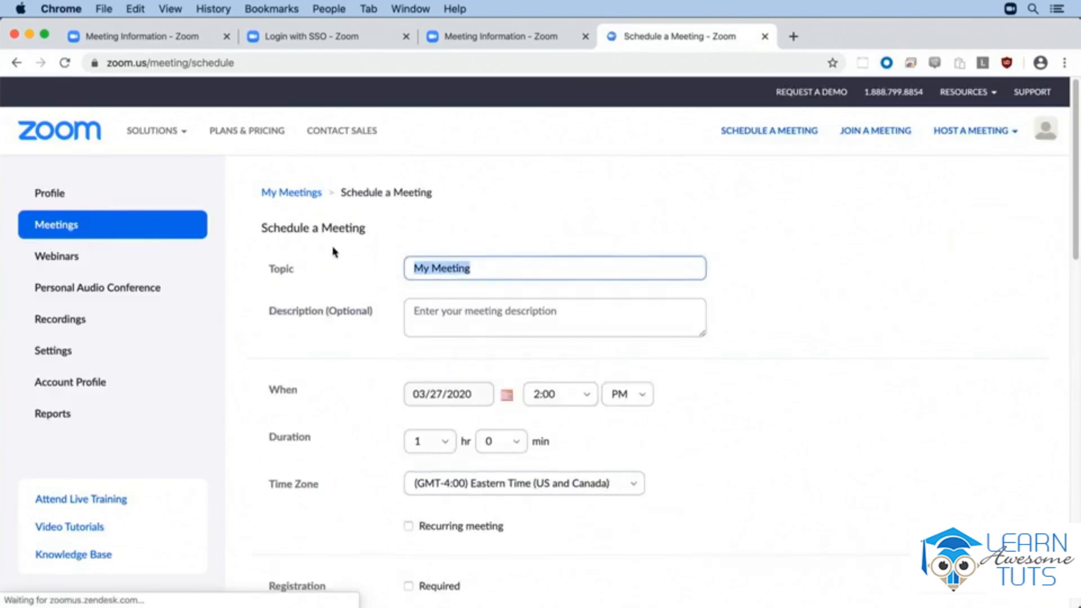
{"action": "left_click_drag", "start_coordinate": [1076, 181], "coordinate": [1064, 481]}
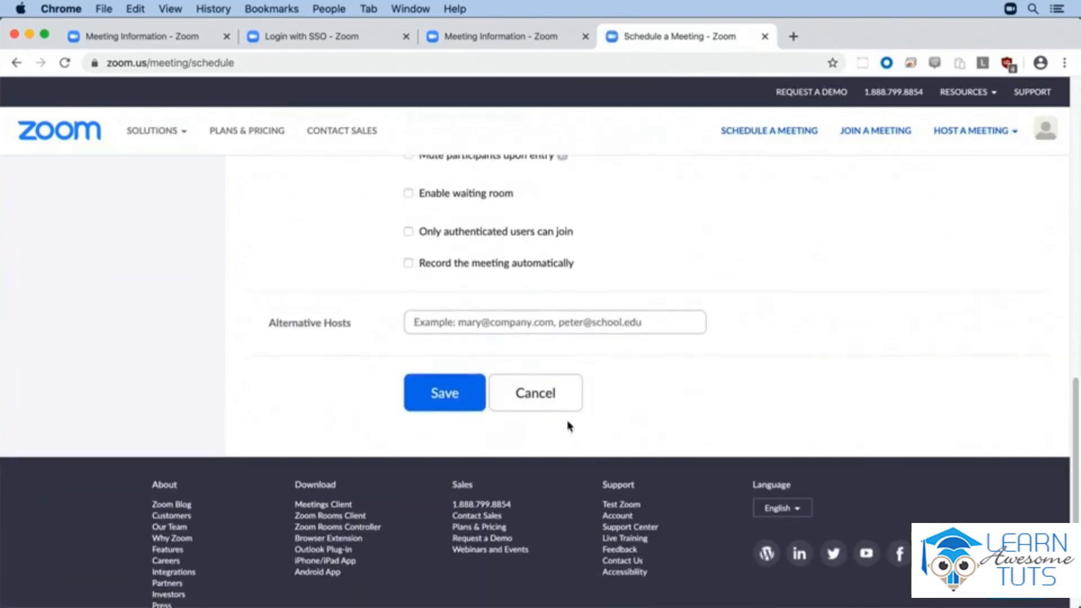
{"action": "left_click", "coordinate": [458, 401]}
Open a blank poll form for the newly scheduled meeting.
{"action": "left_click_drag", "start_coordinate": [1077, 153], "coordinate": [1054, 378]}
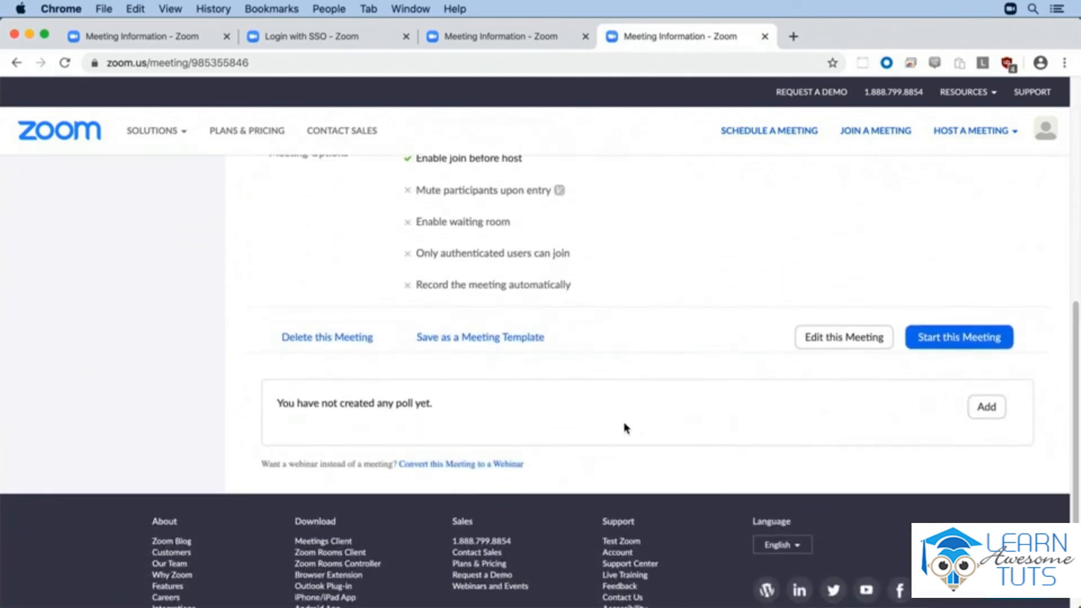
{"action": "left_click", "coordinate": [986, 407]}
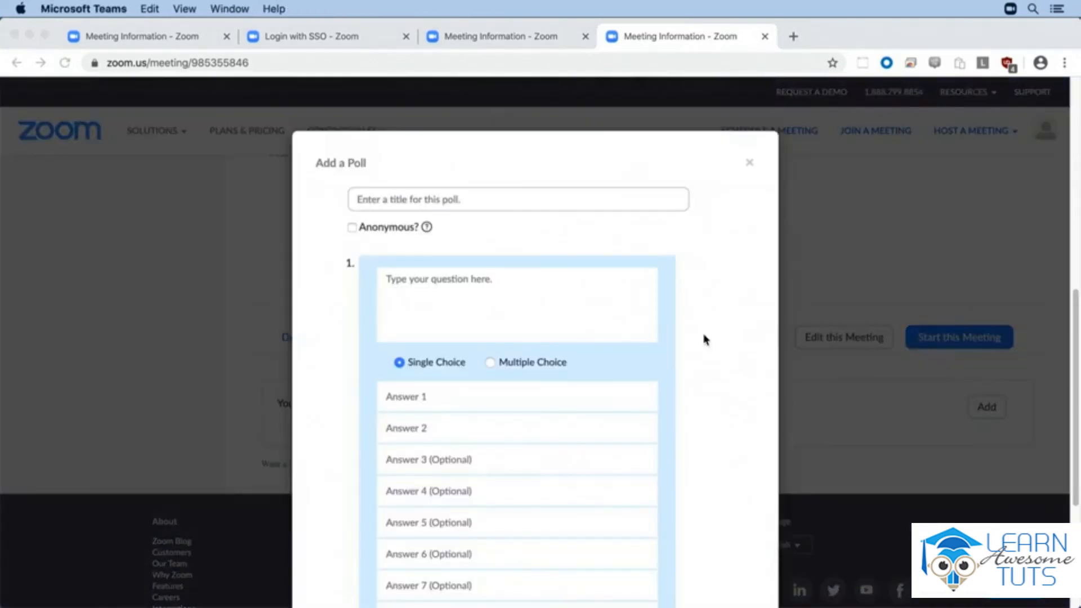